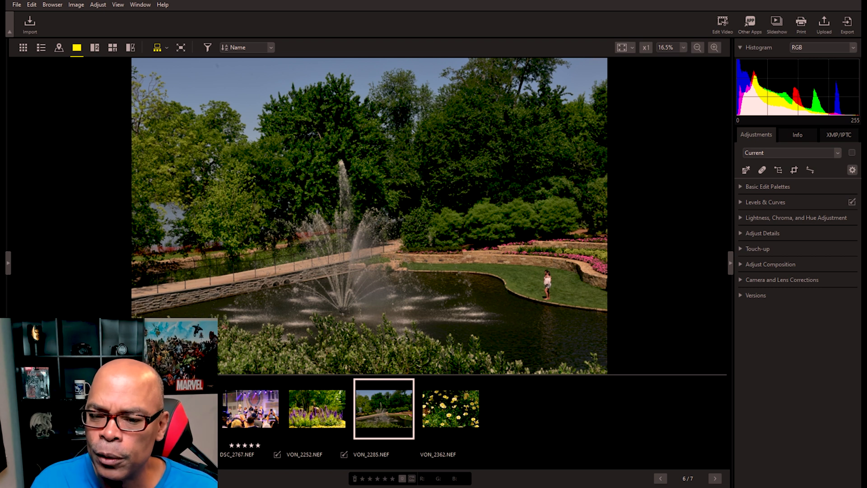
Open the Levels & Curves adjustment and reset it to Original Value after toggling it off.
{"action": "left_click", "coordinate": [743, 202]}
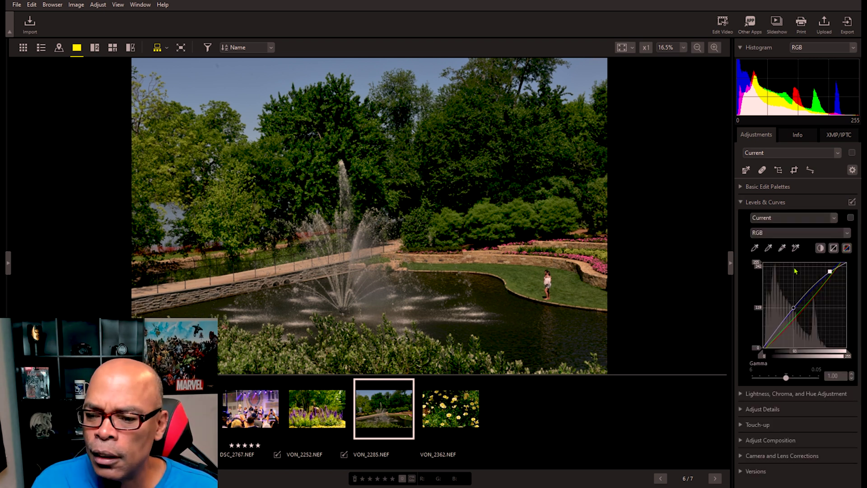
{"action": "left_click", "coordinate": [765, 219]}
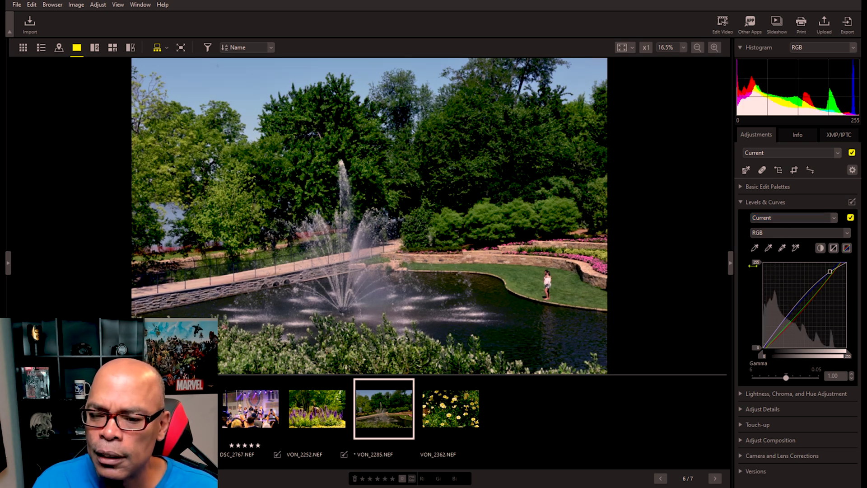
{"action": "left_click", "coordinate": [851, 218]}
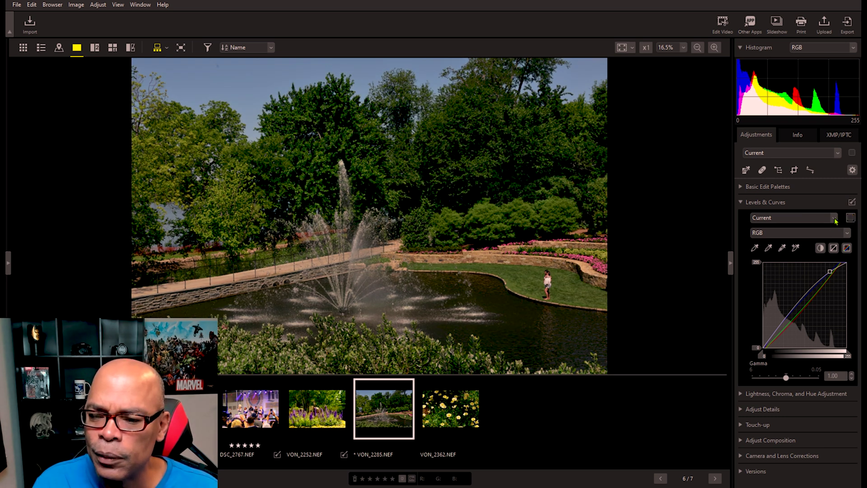
{"action": "scroll", "coordinate": [836, 220], "scroll_direction": "down", "scroll_amount": 1}
{"action": "left_click", "coordinate": [810, 233]}
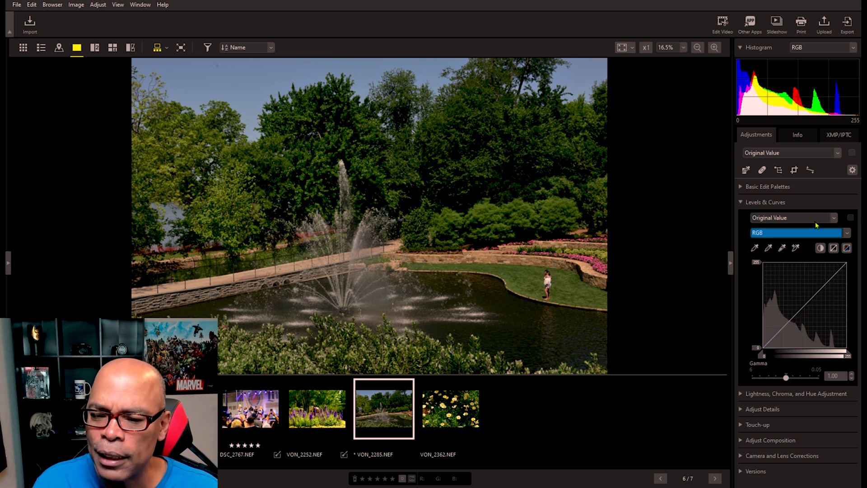
{"action": "left_click", "coordinate": [807, 216]}
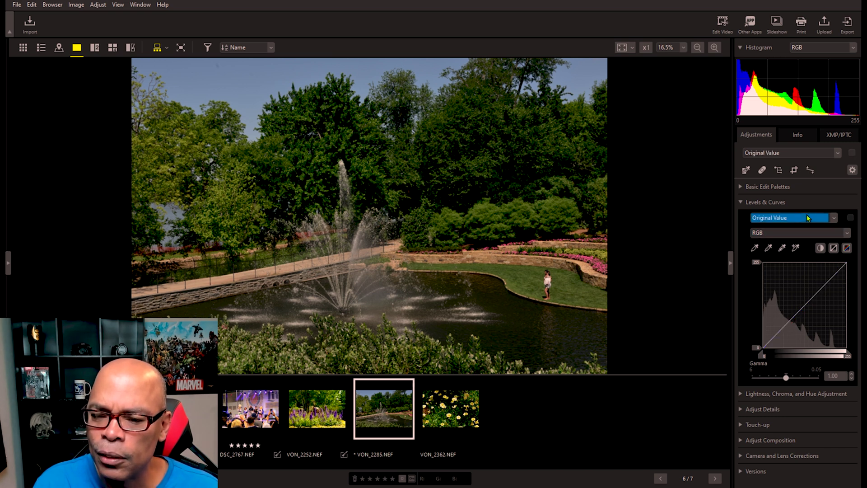
Inspect the terraced flower bed beside the pond at 100% and return to the whole-photo view.
{"action": "left_click", "coordinate": [536, 252]}
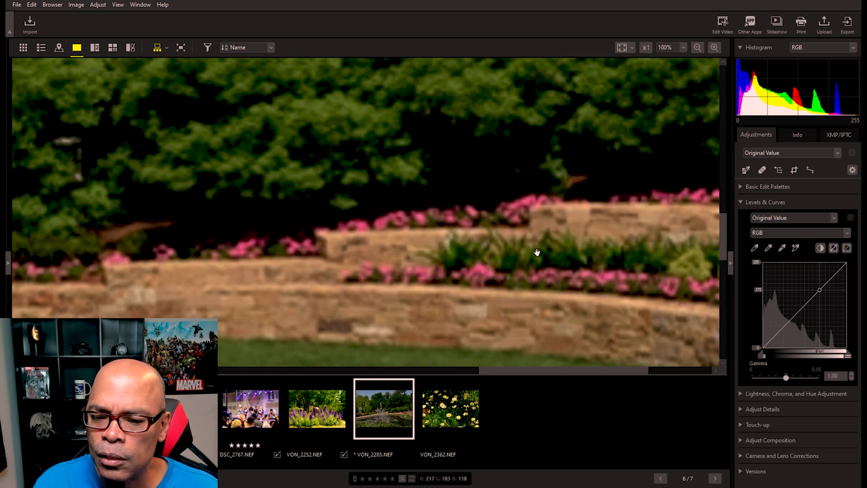
{"action": "left_click", "coordinate": [696, 251]}
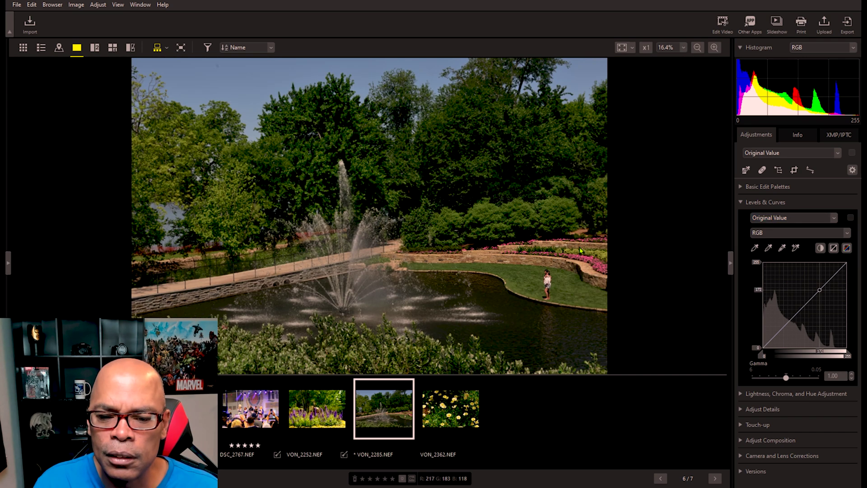
{"action": "left_click", "coordinate": [834, 248]}
{"action": "left_click", "coordinate": [497, 248]}
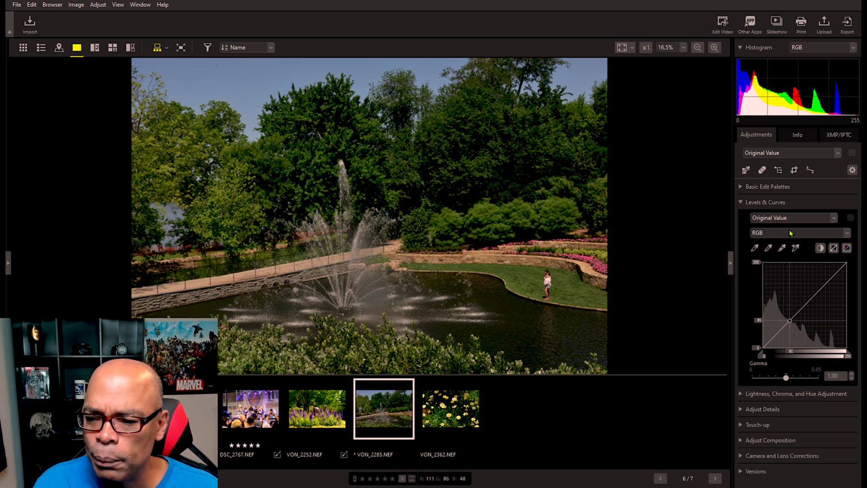
Review the Red, Green and Blue channel curves one after another and return to the RGB channel.
{"action": "left_click", "coordinate": [847, 233]}
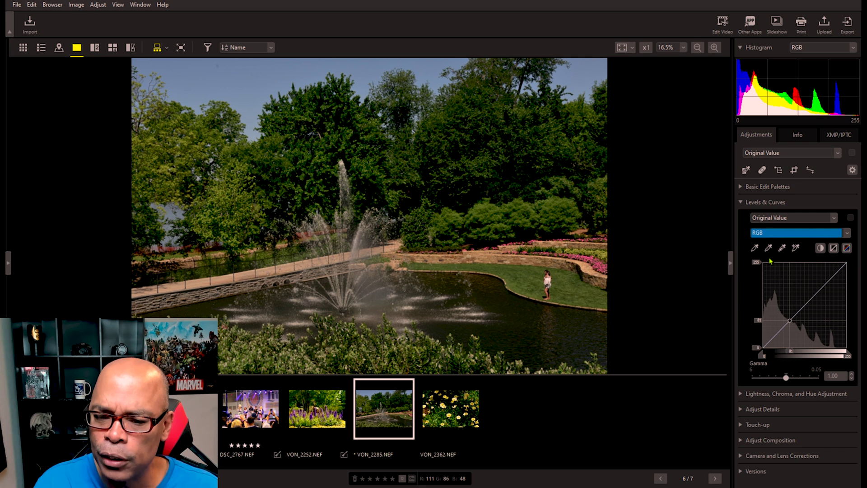
{"action": "key", "text": "Down"}
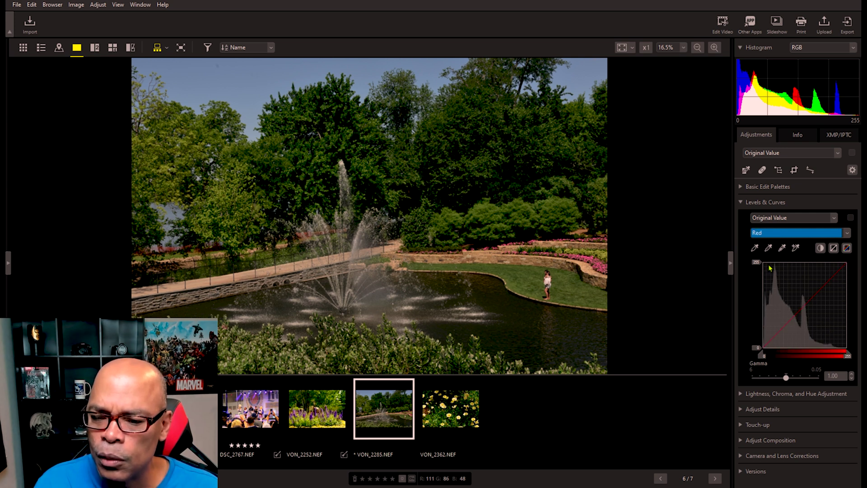
{"action": "key", "text": "Down"}
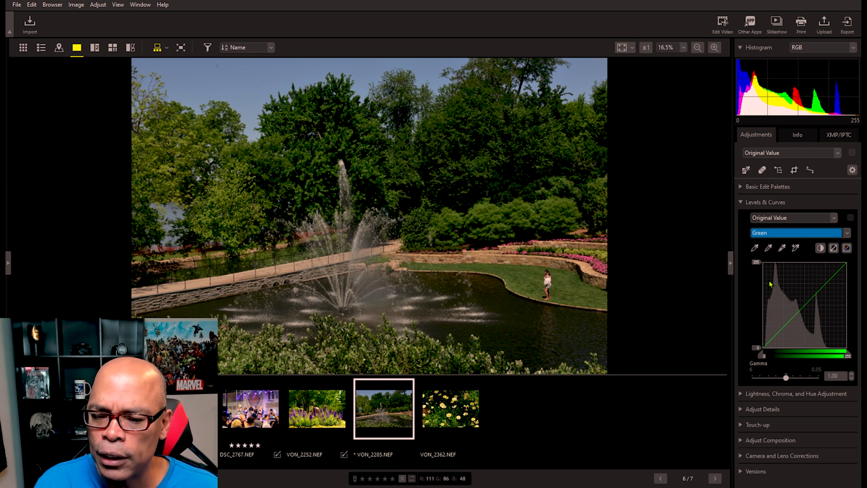
{"action": "key", "text": "Down"}
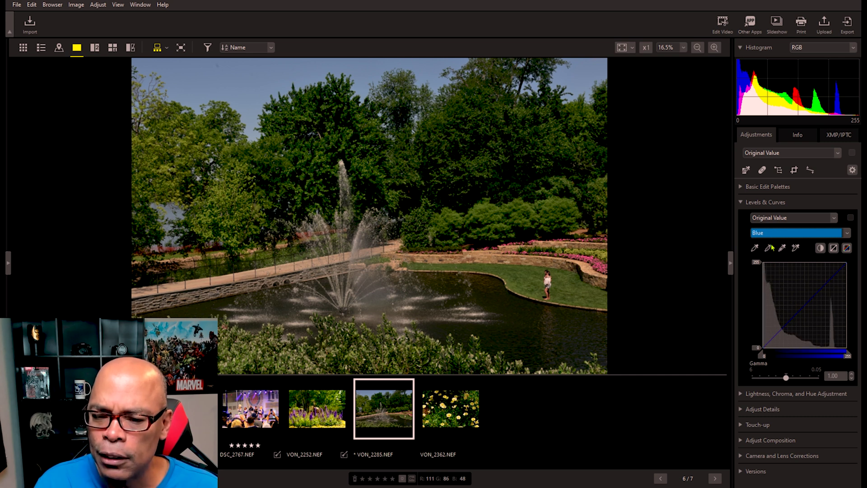
{"action": "key", "text": "Home"}
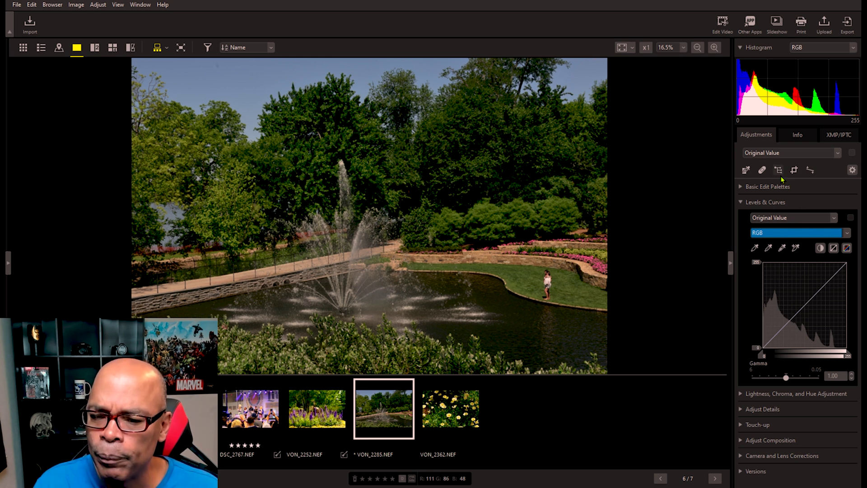
Set the black point from the dark shadow beside the shrubs and raise the midtones of the RGB curve.
{"action": "left_click", "coordinate": [755, 249]}
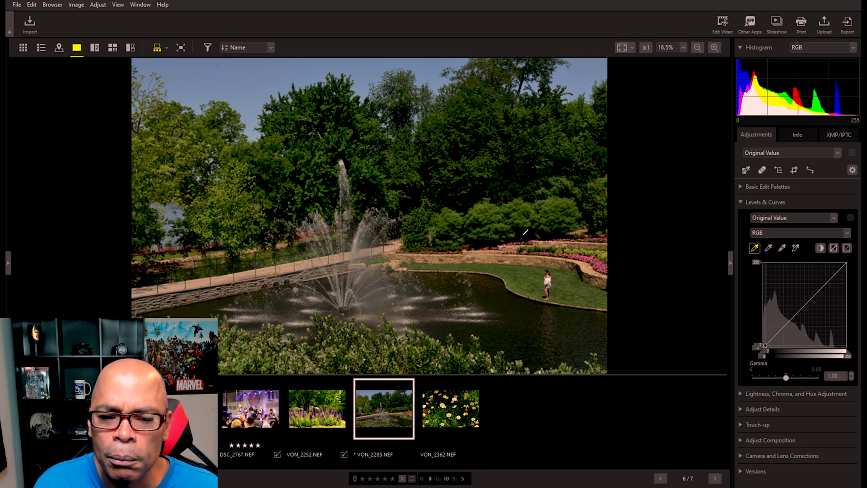
{"action": "left_click", "coordinate": [525, 233]}
{"action": "left_click_drag", "start_coordinate": [842, 268], "coordinate": [804, 282]}
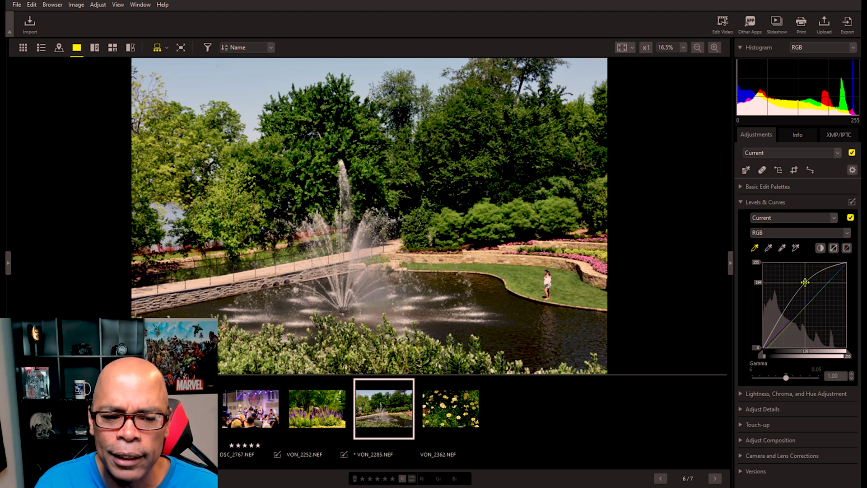
{"action": "left_click_drag", "start_coordinate": [805, 283], "coordinate": [805, 281]}
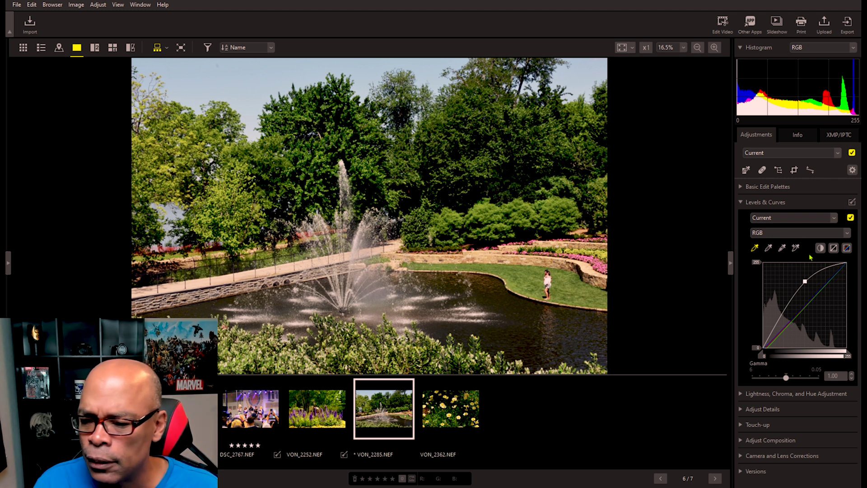
Try to set the neutral gray point by sampling the photo beside the walkway near the fountain.
{"action": "left_click", "coordinate": [755, 248]}
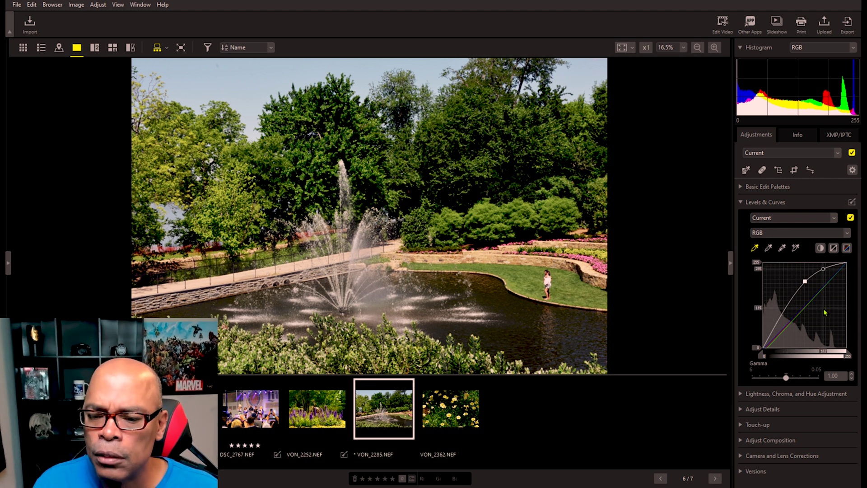
{"action": "left_click", "coordinate": [768, 248]}
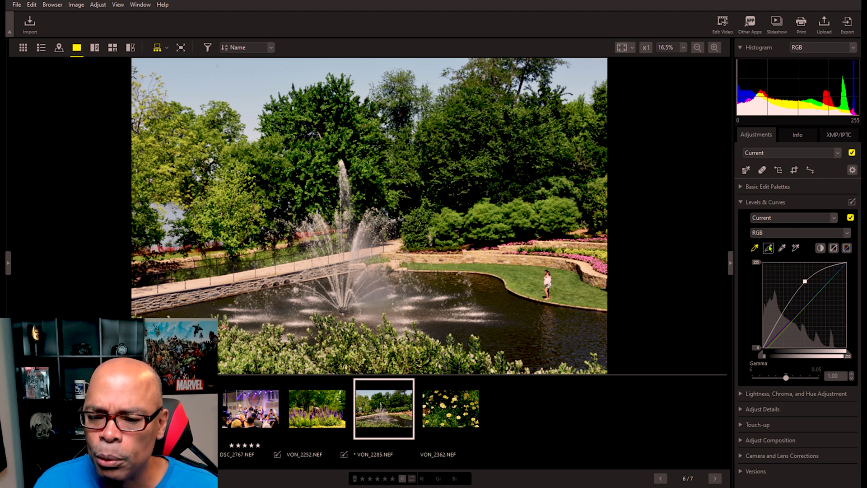
{"action": "left_click", "coordinate": [592, 263]}
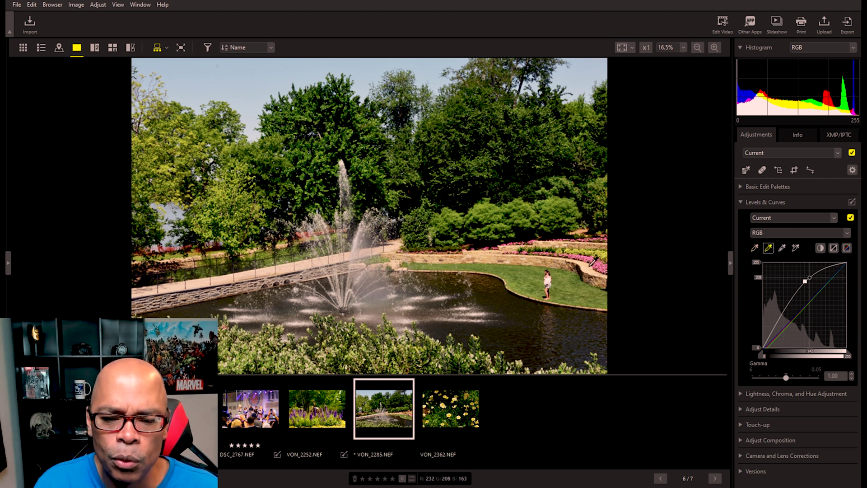
{"action": "left_click_drag", "start_coordinate": [562, 269], "coordinate": [302, 261]}
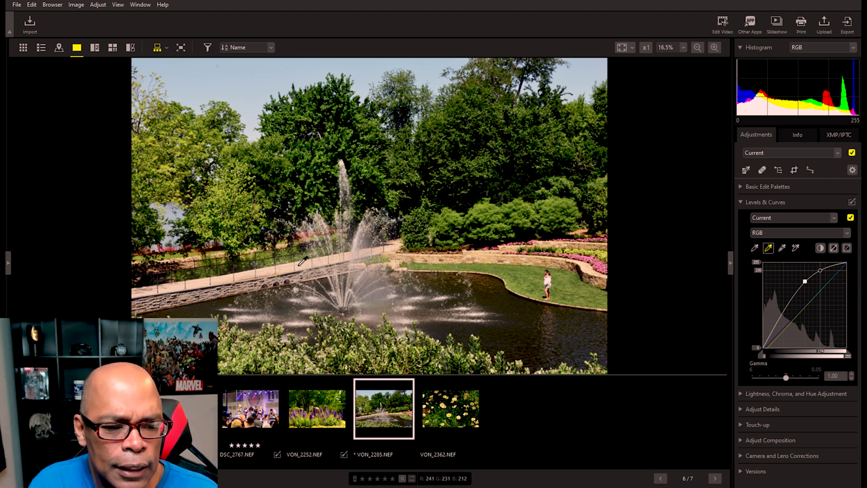
{"action": "left_click_drag", "start_coordinate": [302, 261], "coordinate": [299, 257]}
{"action": "left_click", "coordinate": [306, 261]}
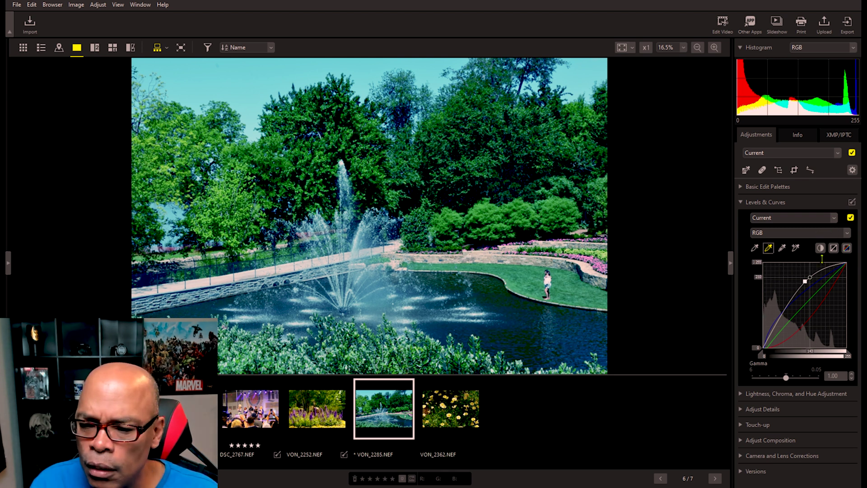
Reset Levels & Curves to Original Value and sample the black point from the dark shadow near the shrubs.
{"action": "left_click", "coordinate": [833, 219]}
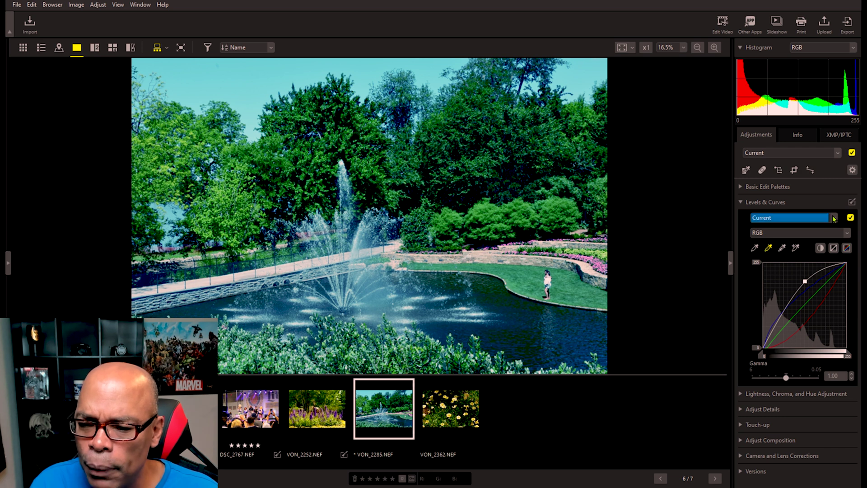
{"action": "left_click", "coordinate": [800, 237]}
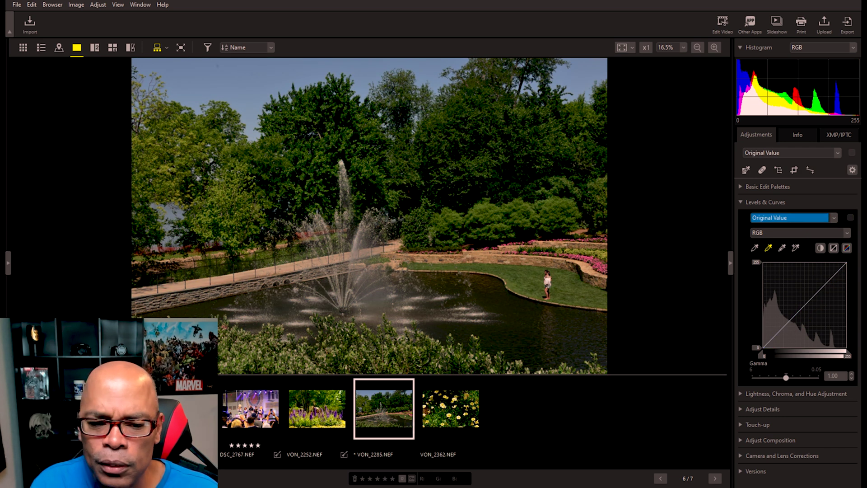
{"action": "left_click", "coordinate": [755, 248]}
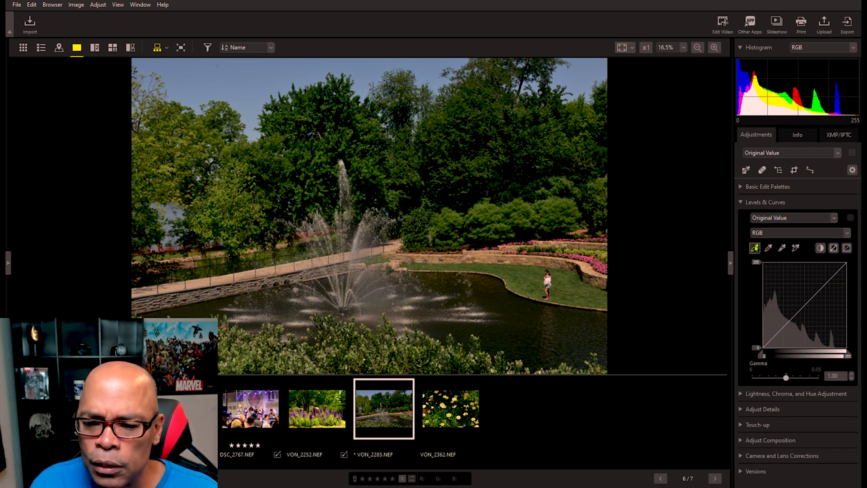
{"action": "left_click", "coordinate": [541, 231]}
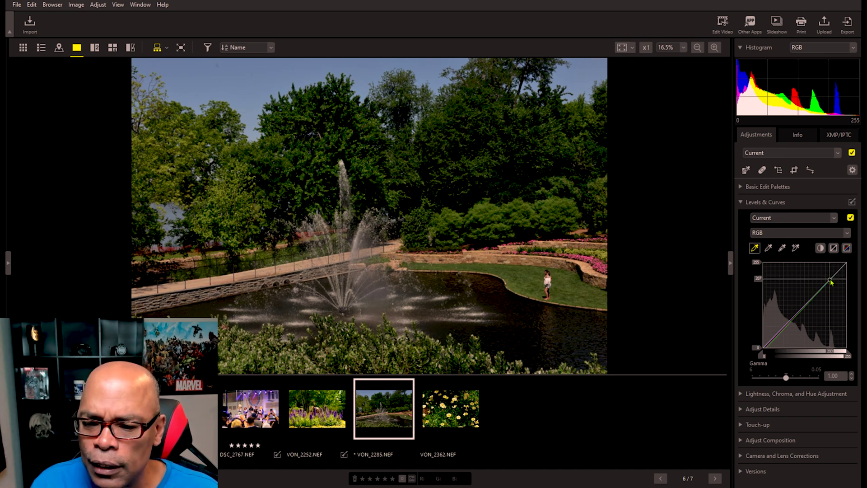
Brighten the photo by raising the upper part of the RGB curve, and move the shadow input point slightly inward.
{"action": "left_click_drag", "start_coordinate": [828, 280], "coordinate": [819, 274]}
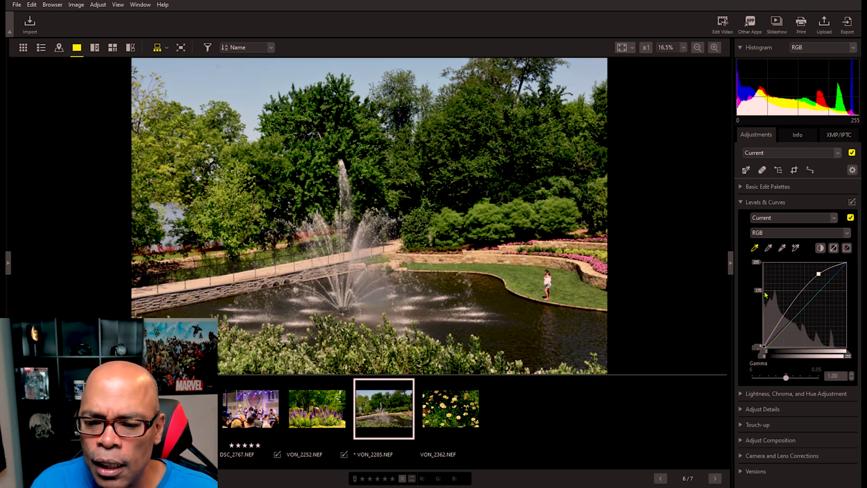
{"action": "mouse_move", "coordinate": [761, 286]}
{"action": "left_mouse_down"}
{"action": "mouse_move", "coordinate": [817, 285]}
{"action": "mouse_move", "coordinate": [763, 276]}
{"action": "left_mouse_up"}
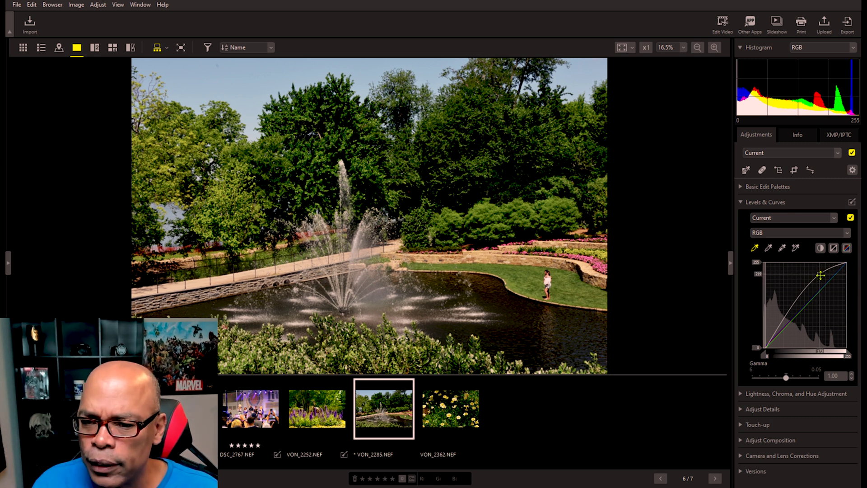
{"action": "left_click_drag", "start_coordinate": [821, 274], "coordinate": [820, 274]}
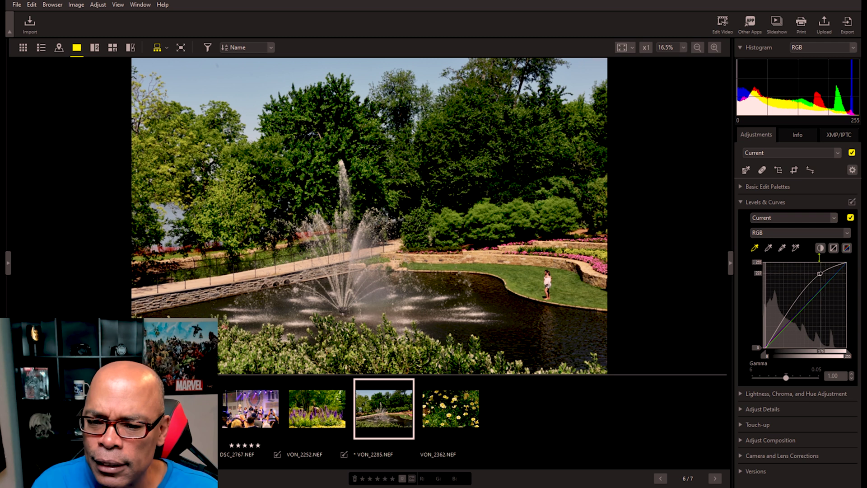
{"action": "left_click", "coordinate": [741, 187]}
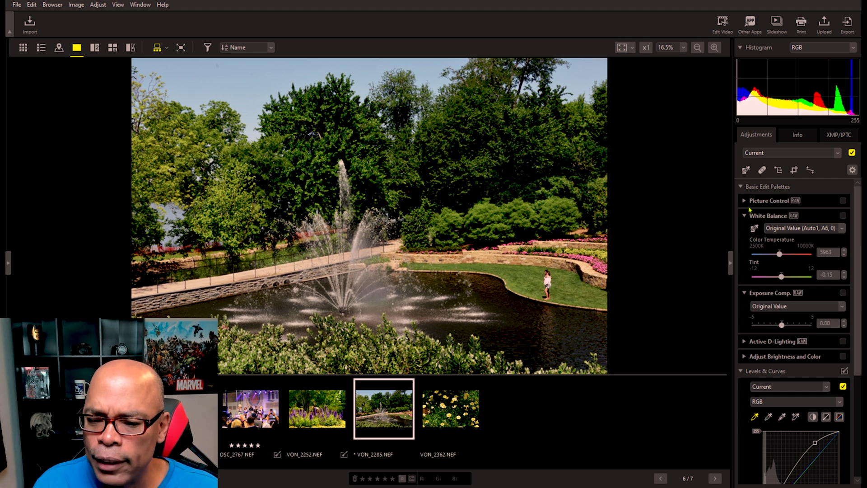
{"action": "left_click", "coordinate": [741, 186]}
{"action": "mouse_move", "coordinate": [811, 280]}
{"action": "left_mouse_down"}
{"action": "mouse_move", "coordinate": [825, 283]}
{"action": "mouse_move", "coordinate": [820, 274]}
{"action": "left_mouse_up"}
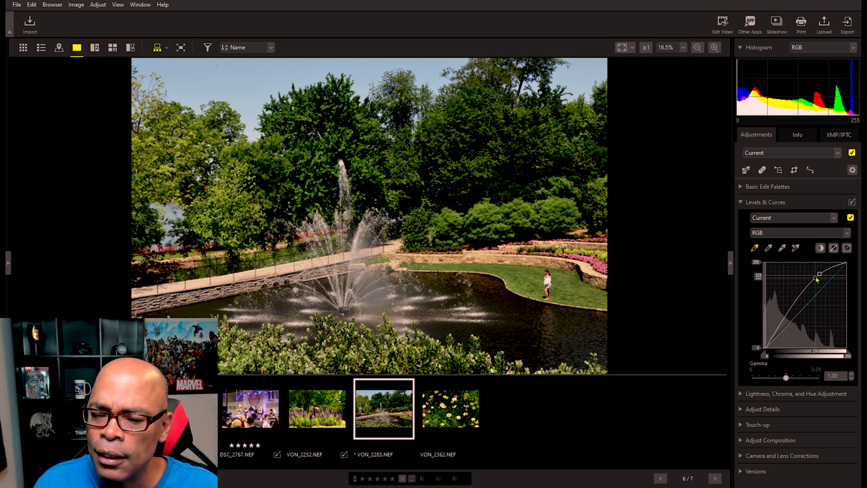
Set the white point from the woman's white top and brighten the photo further by lifting the RGB curve.
{"action": "left_click", "coordinate": [782, 247]}
{"action": "left_click", "coordinate": [552, 276]}
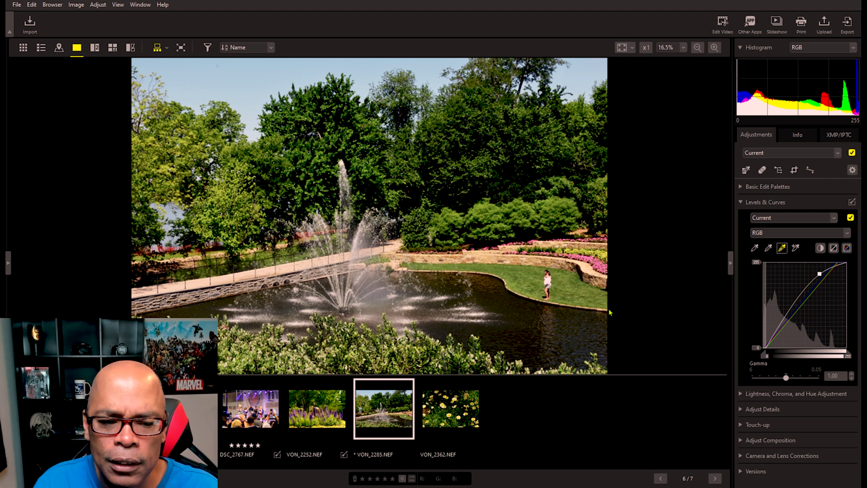
{"action": "left_click", "coordinate": [783, 319]}
{"action": "left_click", "coordinate": [819, 274]}
{"action": "mouse_move", "coordinate": [820, 274]}
{"action": "left_mouse_down"}
{"action": "mouse_move", "coordinate": [823, 284]}
{"action": "mouse_move", "coordinate": [811, 277]}
{"action": "left_mouse_up"}
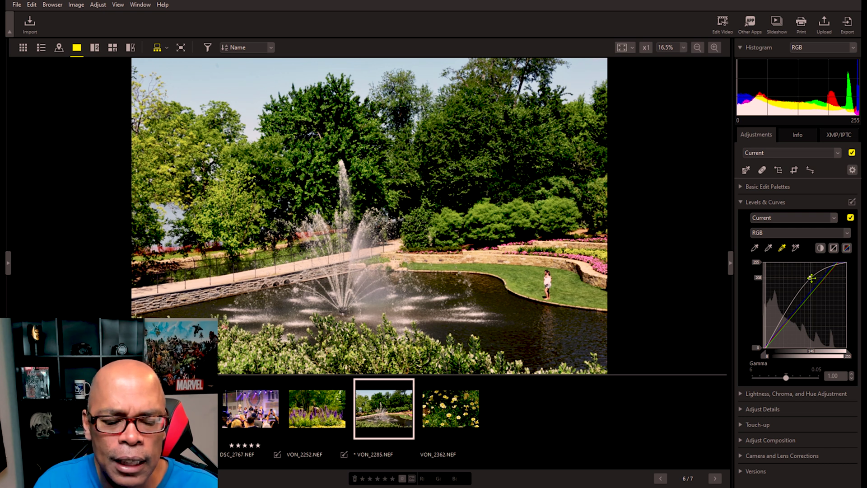
{"action": "left_click_drag", "start_coordinate": [811, 278], "coordinate": [811, 278]}
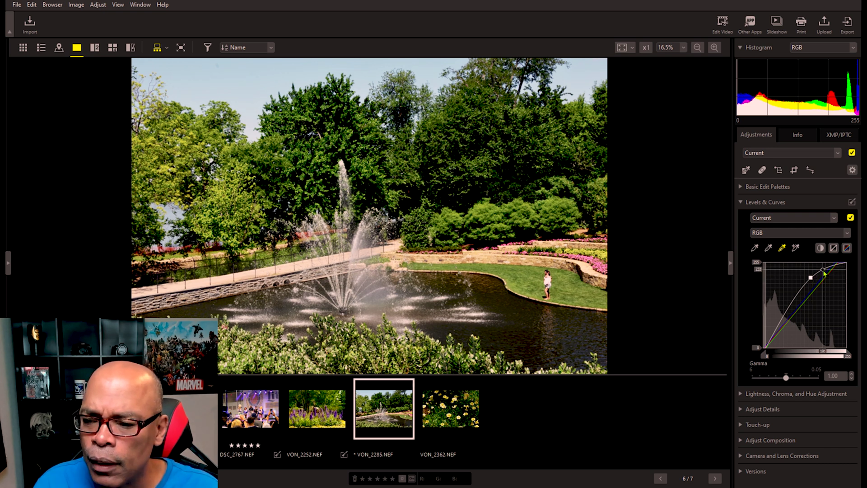
Reset the RGB channel's curve to a straight line and sample the white point on the woman's white top.
{"action": "left_click", "coordinate": [834, 248]}
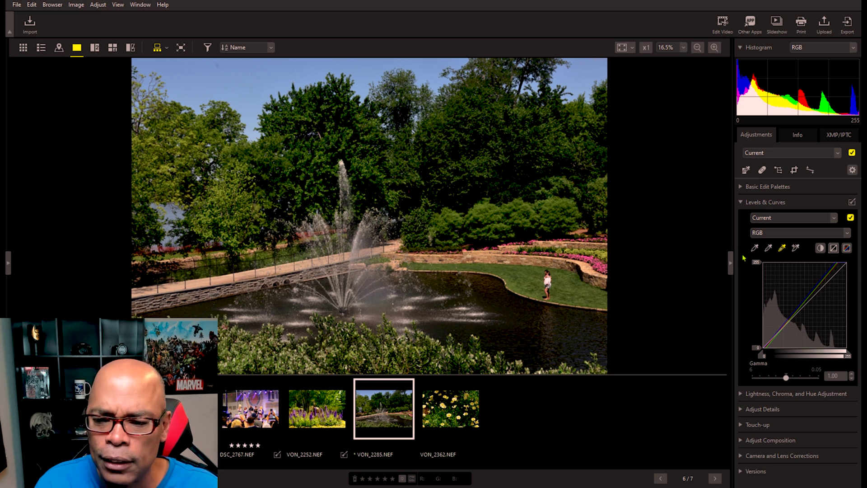
{"action": "left_click", "coordinate": [546, 280]}
{"action": "left_click", "coordinate": [548, 280]}
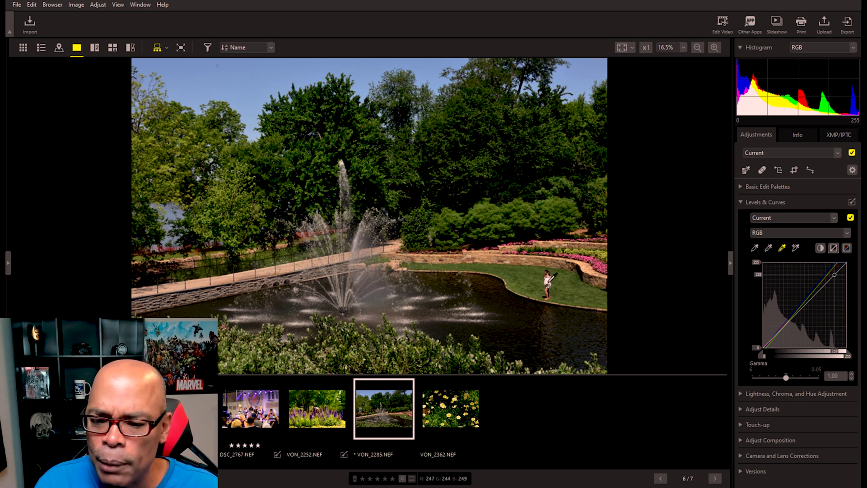
Try sampling the white point on the woman's white top and on the stone edge near the fountain, and reset Levels & Curves to Original Value.
{"action": "left_click", "coordinate": [547, 280]}
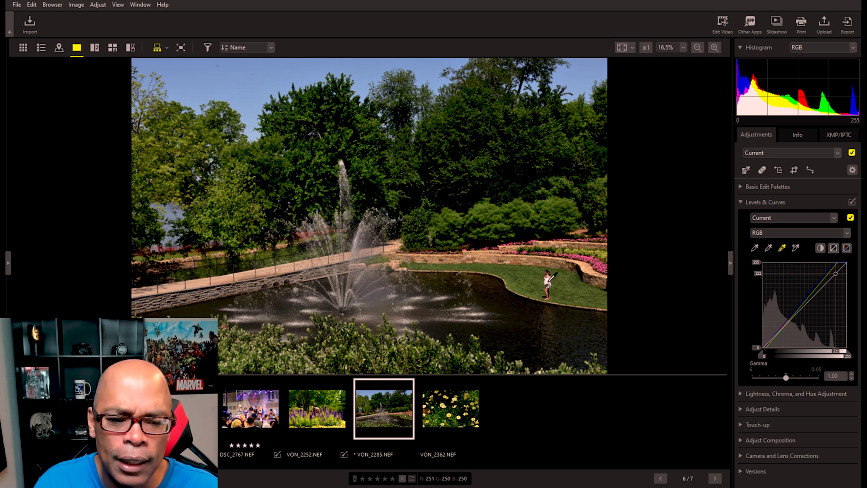
{"action": "left_click_drag", "start_coordinate": [550, 277], "coordinate": [391, 267]}
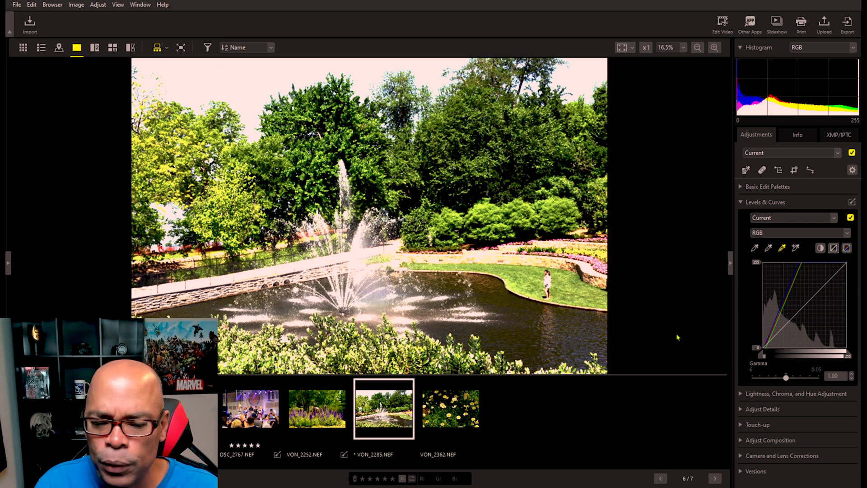
{"action": "left_click", "coordinate": [846, 248]}
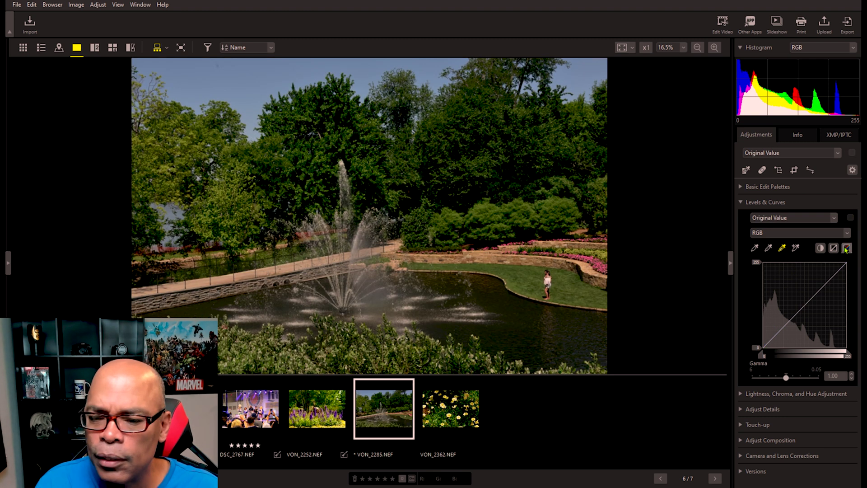
Resample the white point, and lift the midtones of the Green channel's curve slightly.
{"action": "left_click", "coordinate": [781, 247]}
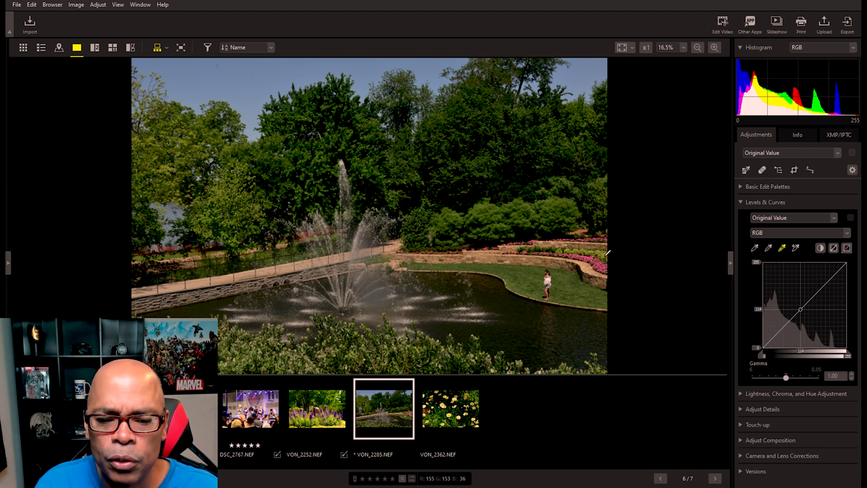
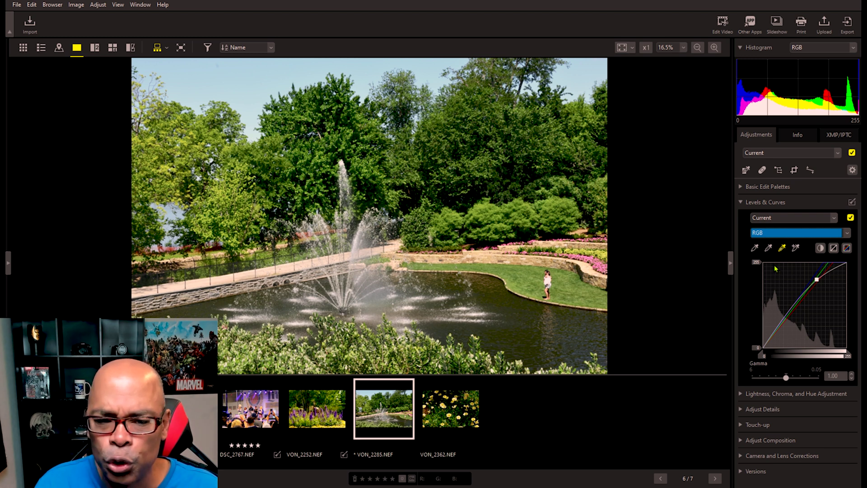
{"action": "key", "text": "Down"}
{"action": "key", "text": "Down"}
{"action": "mouse_move", "coordinate": [813, 284]}
{"action": "left_mouse_down"}
{"action": "mouse_move", "coordinate": [781, 319]}
{"action": "mouse_move", "coordinate": [808, 287]}
{"action": "mouse_move", "coordinate": [808, 295]}
{"action": "mouse_move", "coordinate": [802, 282]}
{"action": "mouse_move", "coordinate": [810, 280]}
{"action": "mouse_move", "coordinate": [772, 338]}
{"action": "left_mouse_up"}
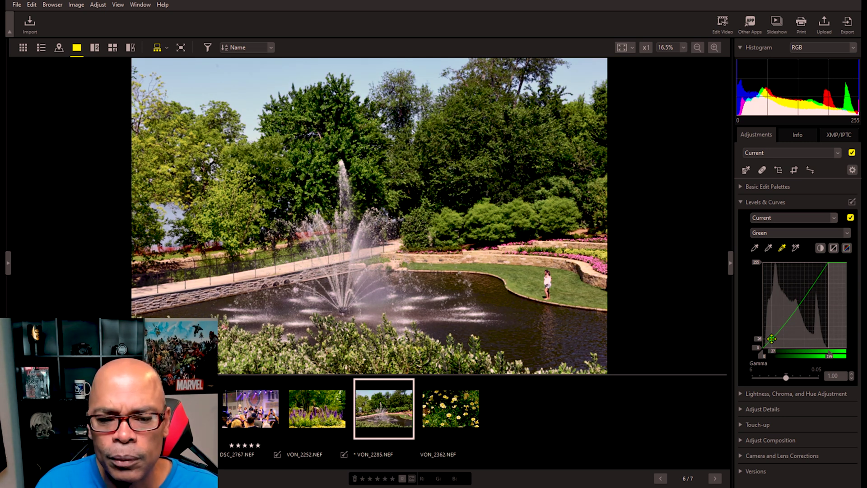
{"action": "left_click_drag", "start_coordinate": [772, 338], "coordinate": [797, 298]}
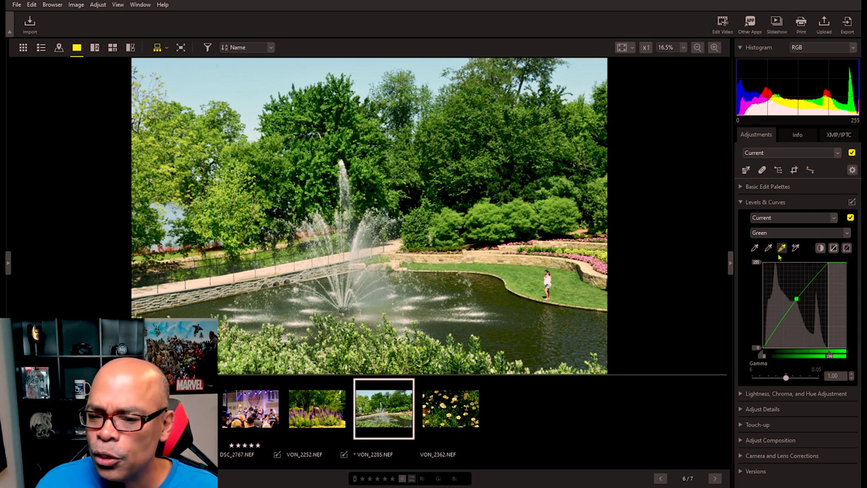
Raise the midtones of the Blue channel's curve slightly.
{"action": "left_click", "coordinate": [848, 234]}
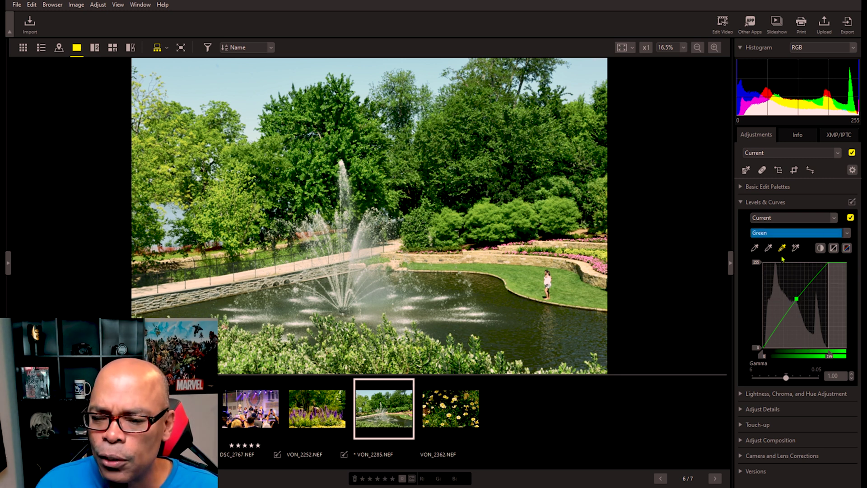
{"action": "key", "text": "Down"}
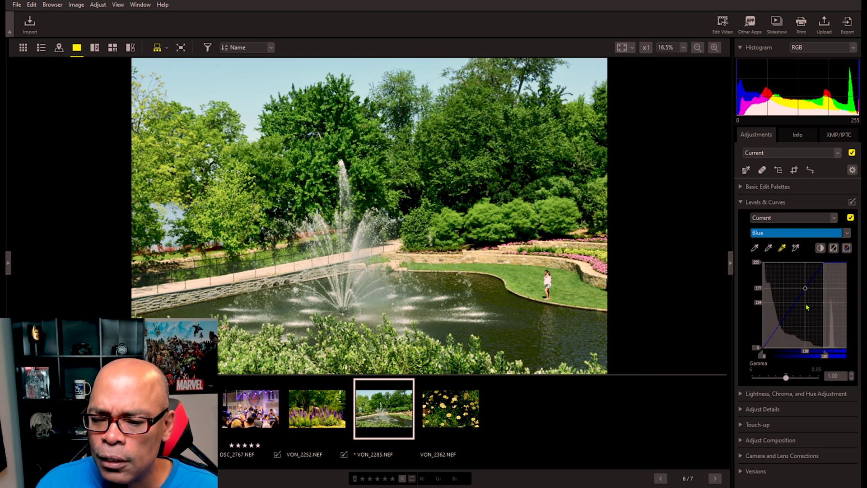
{"action": "mouse_move", "coordinate": [802, 293]}
{"action": "left_mouse_down"}
{"action": "mouse_move", "coordinate": [790, 276]}
{"action": "mouse_move", "coordinate": [803, 292]}
{"action": "mouse_move", "coordinate": [798, 288]}
{"action": "left_mouse_up"}
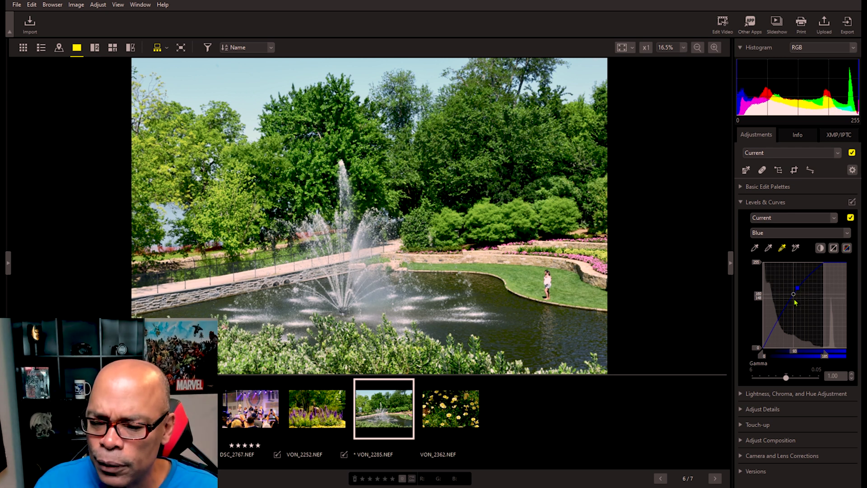
Adjust the Blue channel's input range, leaving the shadow point slightly inward and the highlight point at its maximum.
{"action": "left_click_drag", "start_coordinate": [760, 299], "coordinate": [800, 295]}
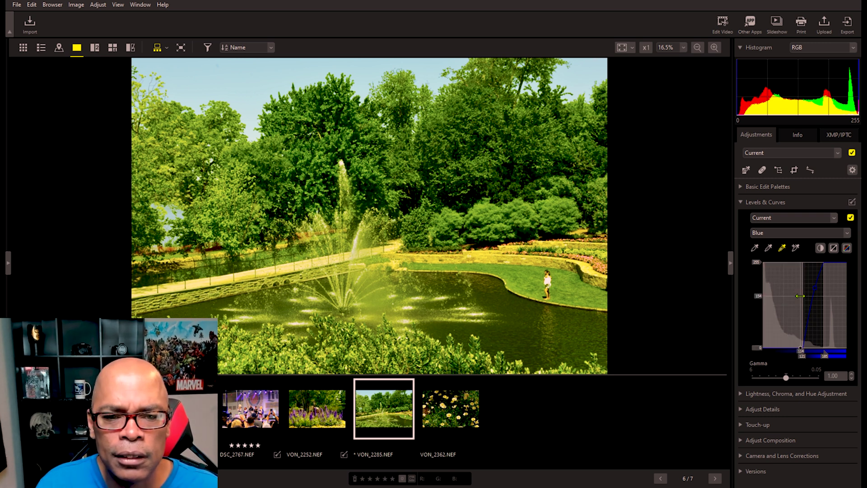
{"action": "left_click", "coordinate": [806, 329]}
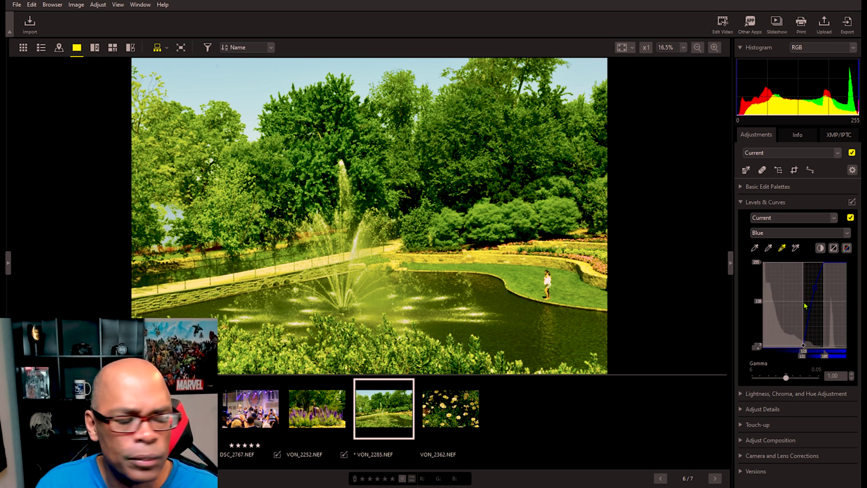
{"action": "left_click_drag", "start_coordinate": [806, 329], "coordinate": [750, 317]}
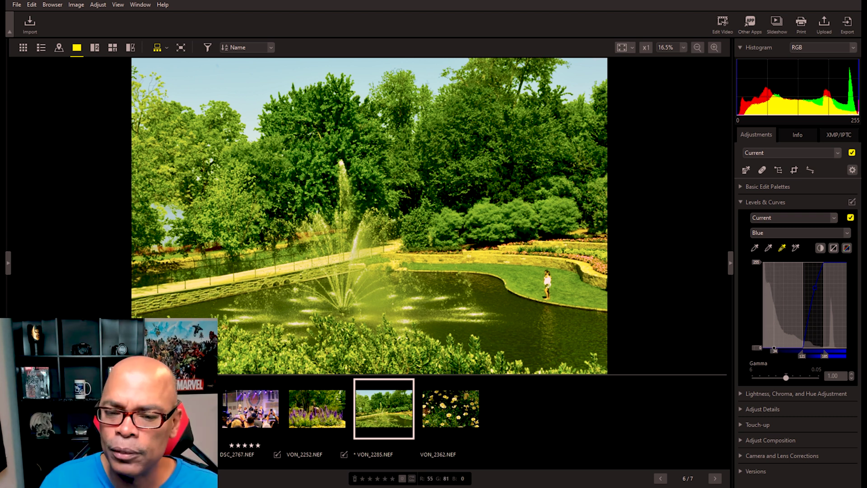
{"action": "left_click", "coordinate": [806, 332]}
{"action": "mouse_move", "coordinate": [803, 311]}
{"action": "left_mouse_down"}
{"action": "mouse_move", "coordinate": [831, 309]}
{"action": "mouse_move", "coordinate": [772, 314]}
{"action": "left_mouse_up"}
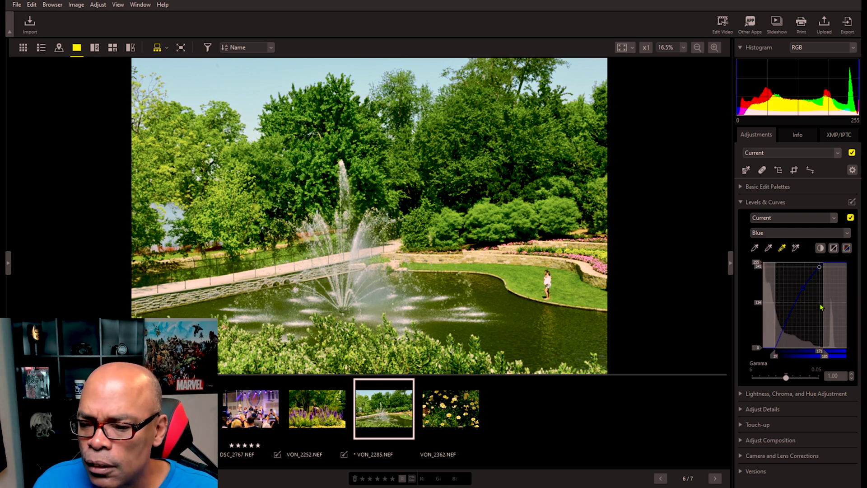
{"action": "left_click_drag", "start_coordinate": [829, 302], "coordinate": [854, 304]}
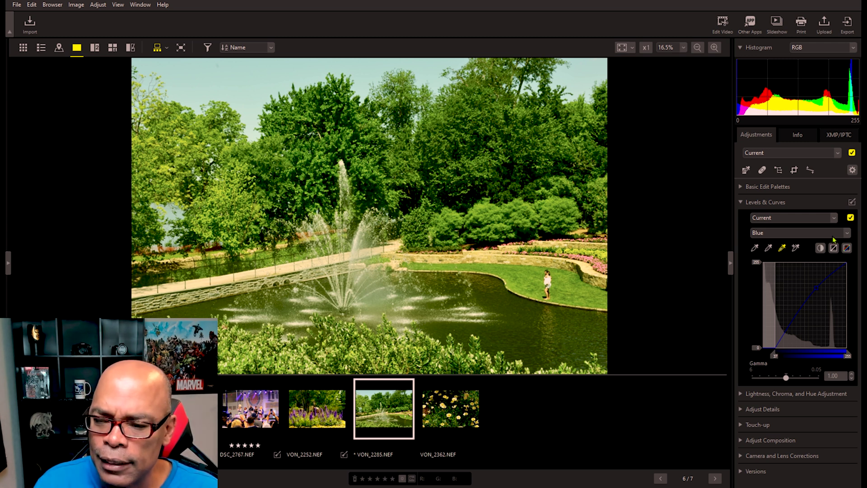
Return to the RGB channel, apply Auto Contrast and set the gamma to 0.63.
{"action": "left_click", "coordinate": [847, 234]}
{"action": "key", "text": "Up"}
{"action": "key", "text": "Up"}
{"action": "key", "text": "Up"}
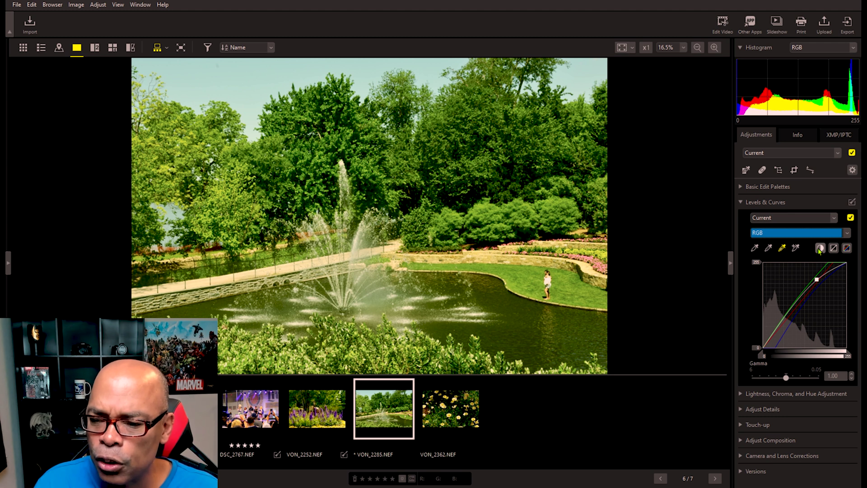
{"action": "left_click", "coordinate": [820, 249]}
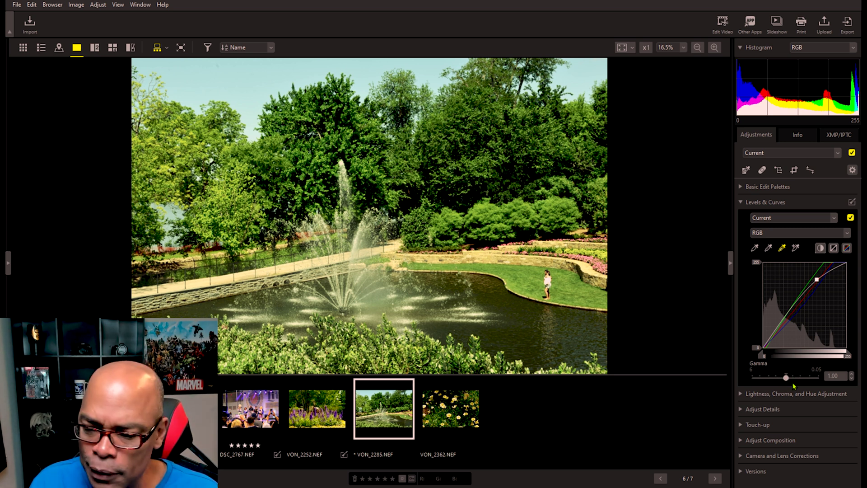
{"action": "mouse_move", "coordinate": [786, 380]}
{"action": "left_mouse_down"}
{"action": "mouse_move", "coordinate": [815, 379]}
{"action": "mouse_move", "coordinate": [762, 378]}
{"action": "mouse_move", "coordinate": [797, 379]}
{"action": "left_mouse_up"}
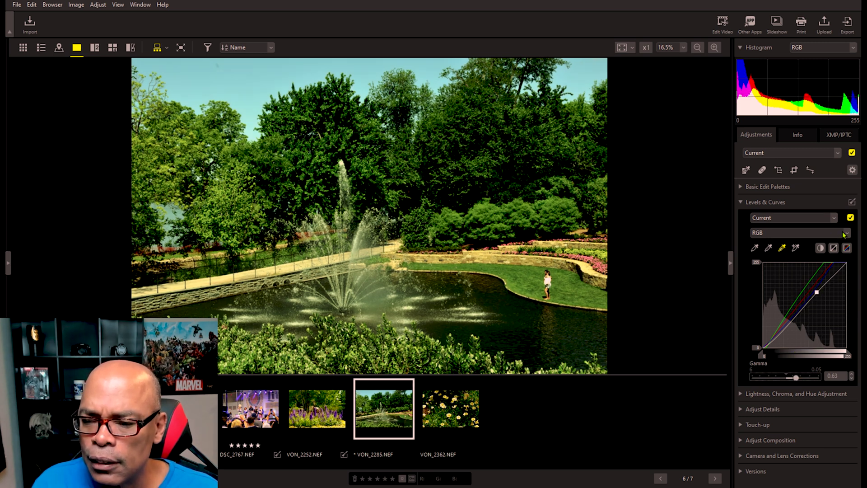
Raise the midtones of the Green channel's curve and move its shadow and highlight input points inward.
{"action": "left_click", "coordinate": [845, 233]}
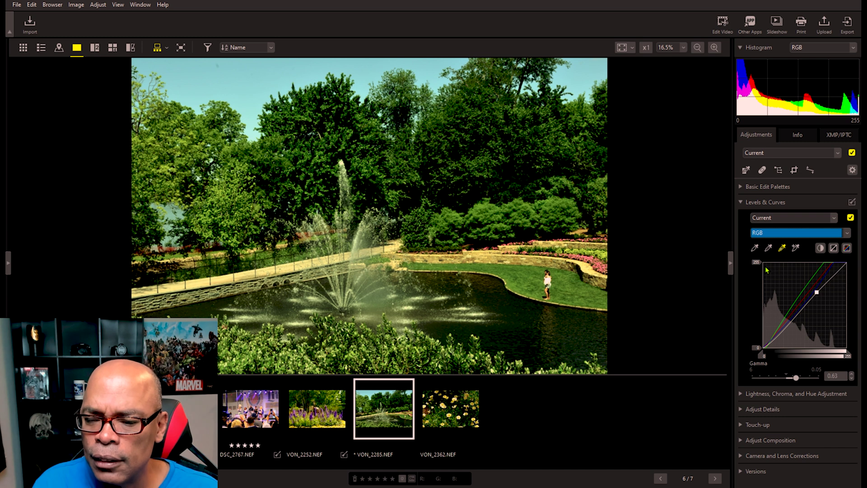
{"action": "key", "text": "Down"}
{"action": "key", "text": "Down"}
{"action": "left_click", "coordinate": [797, 298]}
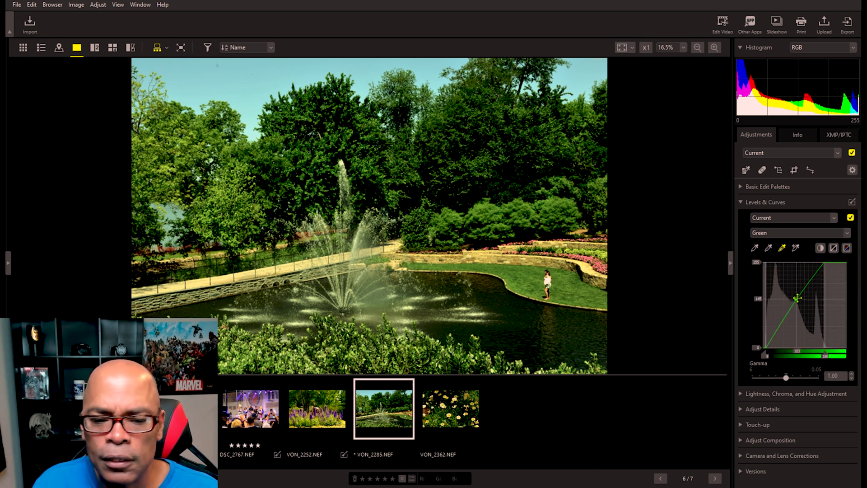
{"action": "left_click_drag", "start_coordinate": [797, 298], "coordinate": [766, 285]}
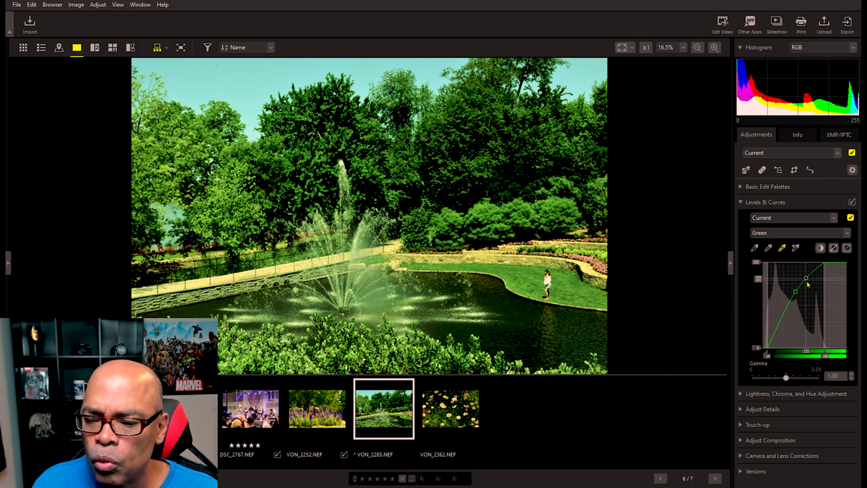
{"action": "mouse_move", "coordinate": [825, 286]}
{"action": "left_mouse_down"}
{"action": "mouse_move", "coordinate": [799, 286]}
{"action": "mouse_move", "coordinate": [813, 285]}
{"action": "left_mouse_up"}
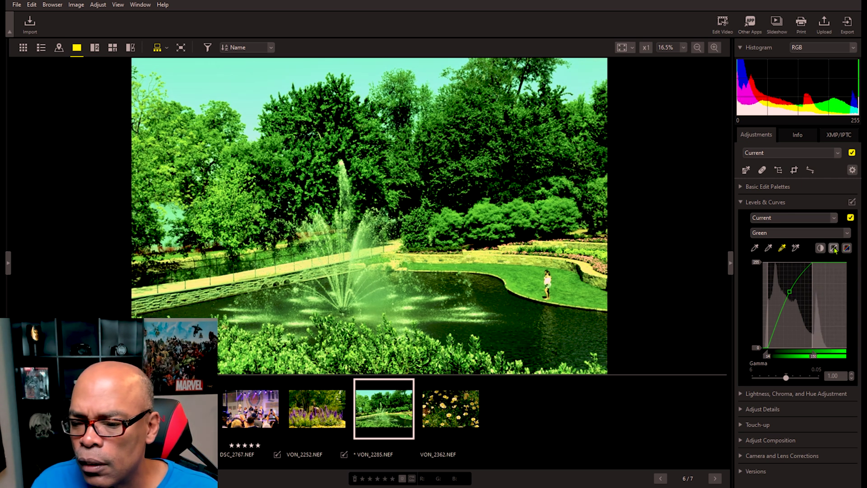
Reset the Green channel's curve to a straight line and restore all of Levels & Curves to Original Value.
{"action": "left_click", "coordinate": [834, 248]}
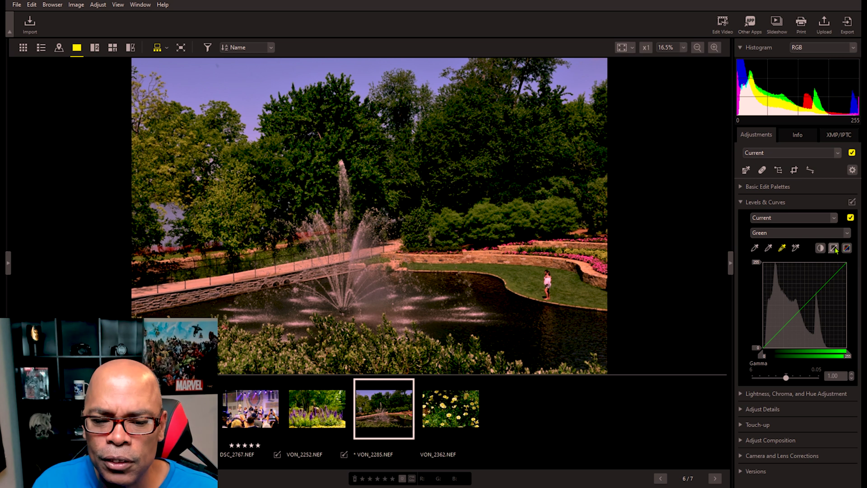
{"action": "left_click", "coordinate": [847, 248]}
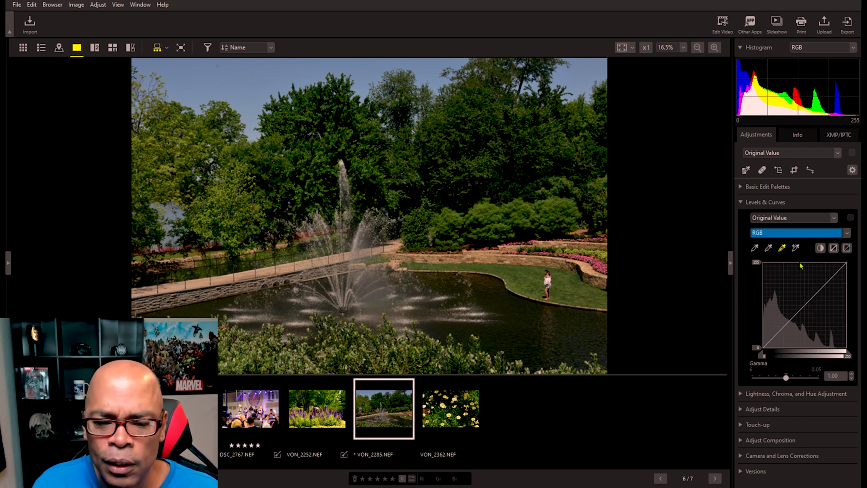
Brighten the photo by strongly lifting the RGB curve, and sample the white point on the woman's white top.
{"action": "left_click_drag", "start_coordinate": [815, 297], "coordinate": [805, 275]}
{"action": "left_click", "coordinate": [847, 249]}
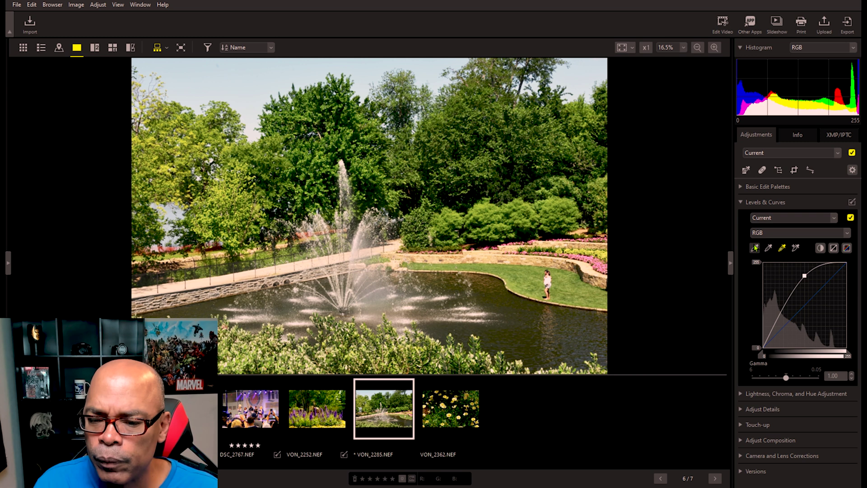
{"action": "left_click", "coordinate": [781, 247]}
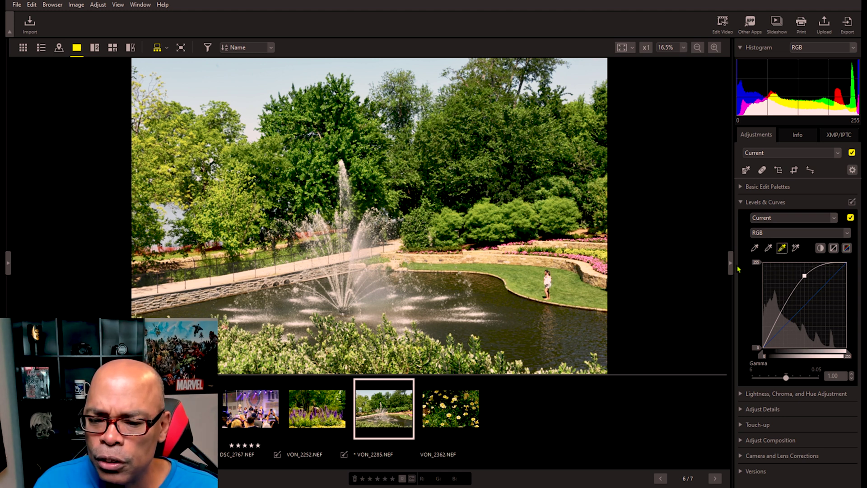
{"action": "left_click", "coordinate": [548, 280]}
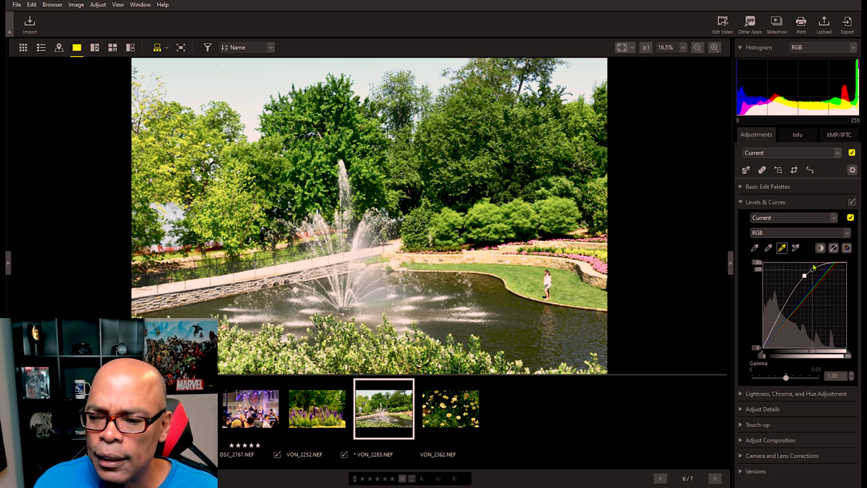
Reduce the green in the photo by pulling the Green channel's curve slightly below its straight line with an upper control point.
{"action": "left_click", "coordinate": [846, 234]}
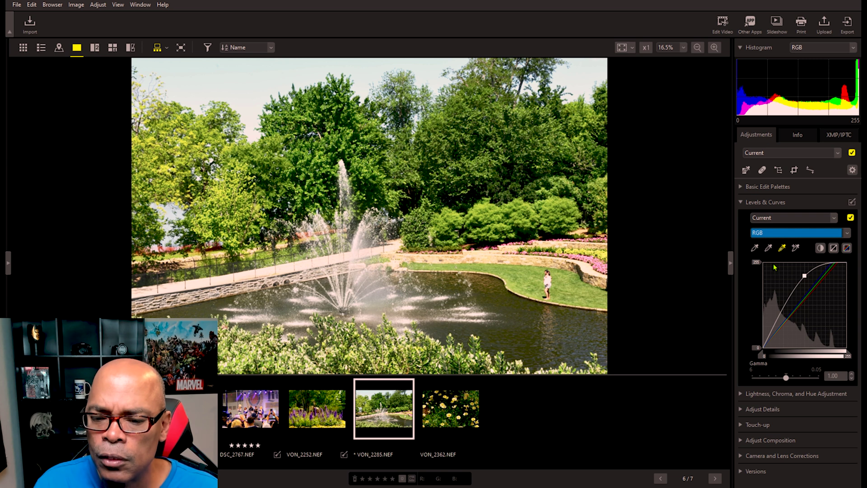
{"action": "key", "text": "Down"}
{"action": "key", "text": "Down"}
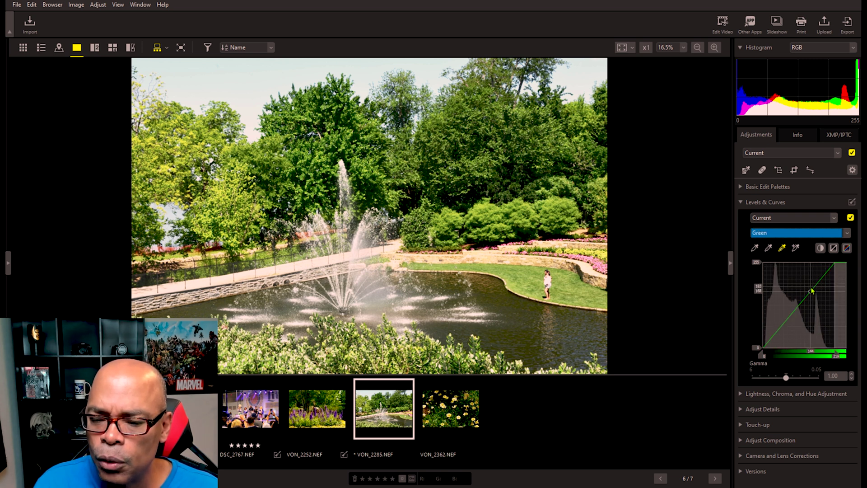
{"action": "left_click_drag", "start_coordinate": [812, 291], "coordinate": [815, 291]}
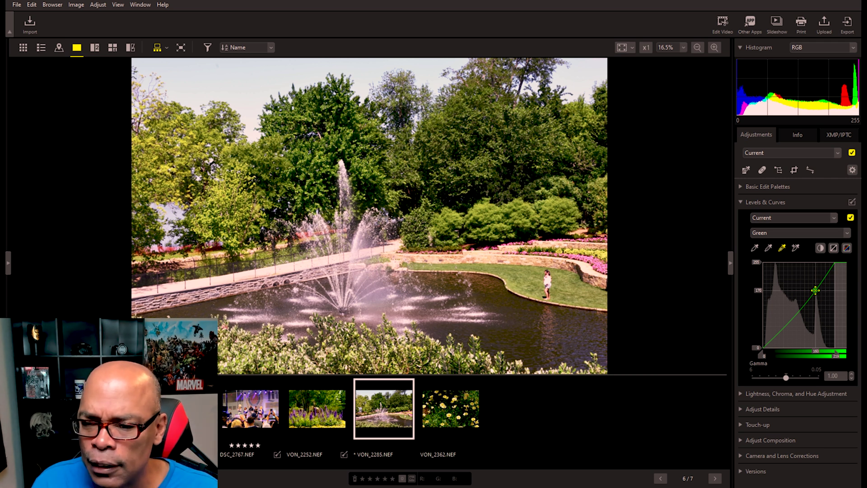
{"action": "left_click_drag", "start_coordinate": [815, 290], "coordinate": [816, 288]}
{"action": "left_click", "coordinate": [774, 337]}
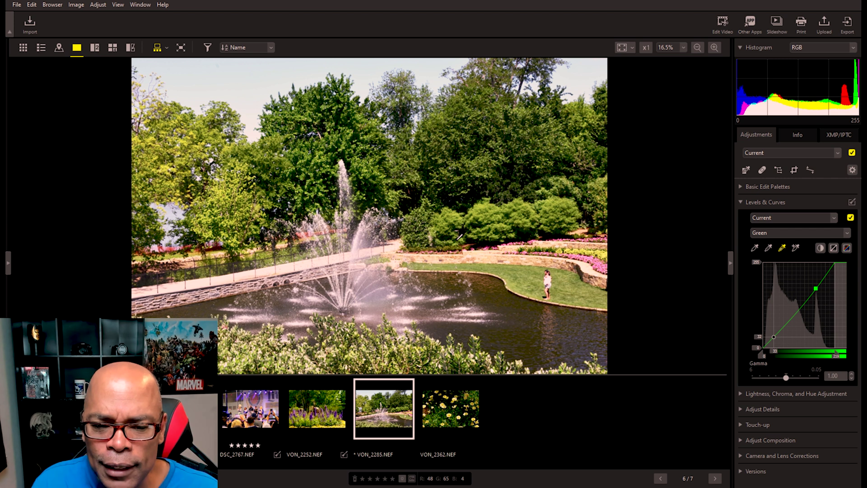
{"action": "left_click_drag", "start_coordinate": [460, 236], "coordinate": [477, 213]}
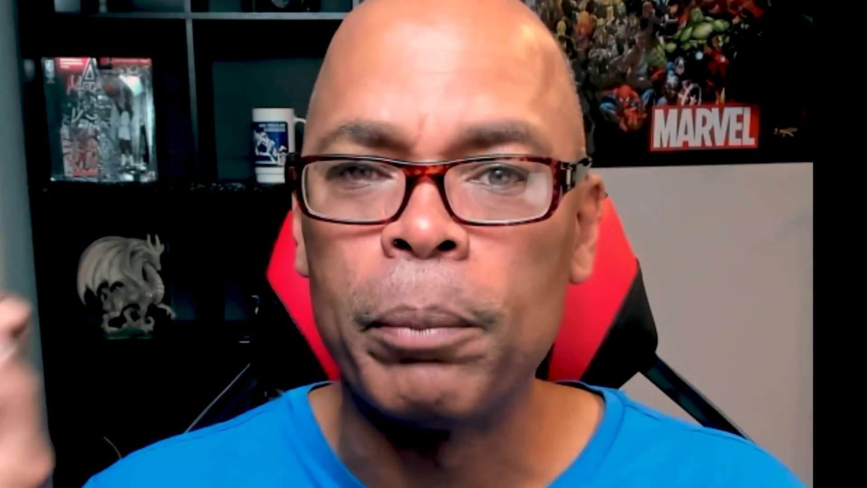